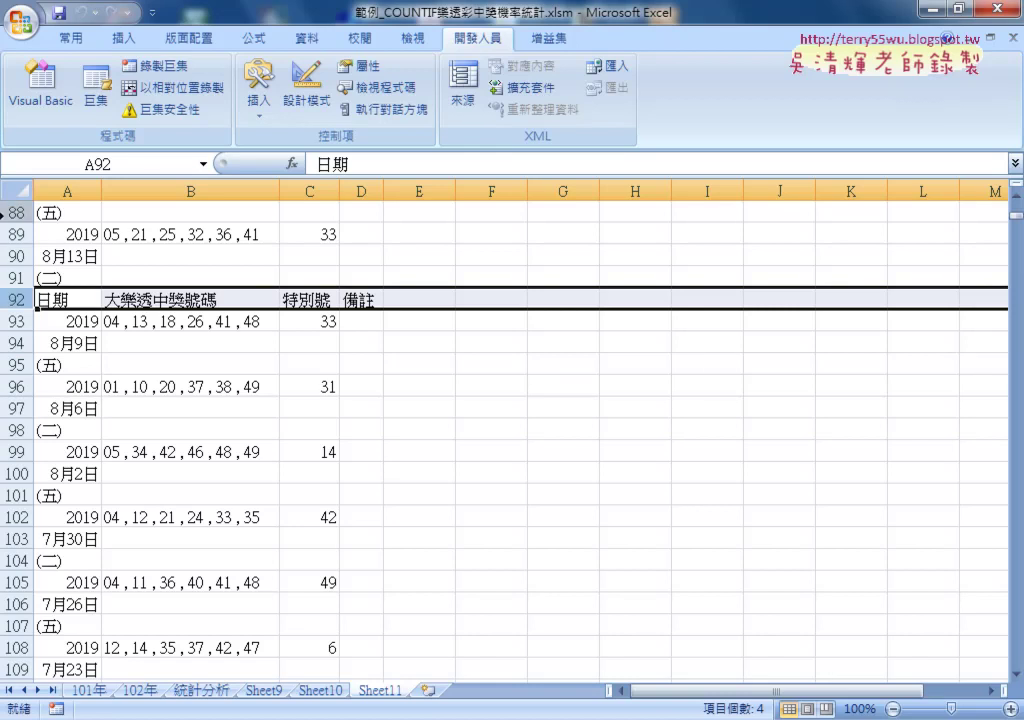
# Compare the original header in row 1 with the repeated 日期 header in cell A92
pyautogui.scroll(5, 95, 300)
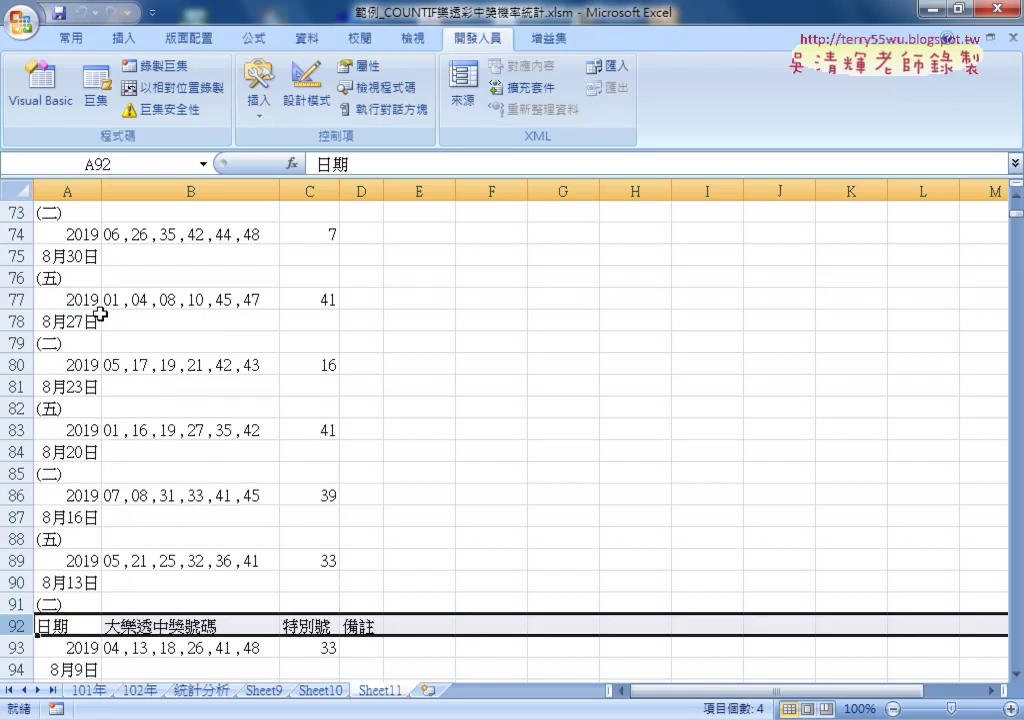
pyautogui.scroll(11, 101, 314)
pyautogui.scroll(4, 95, 300)
pyautogui.scroll(9, 91, 293)
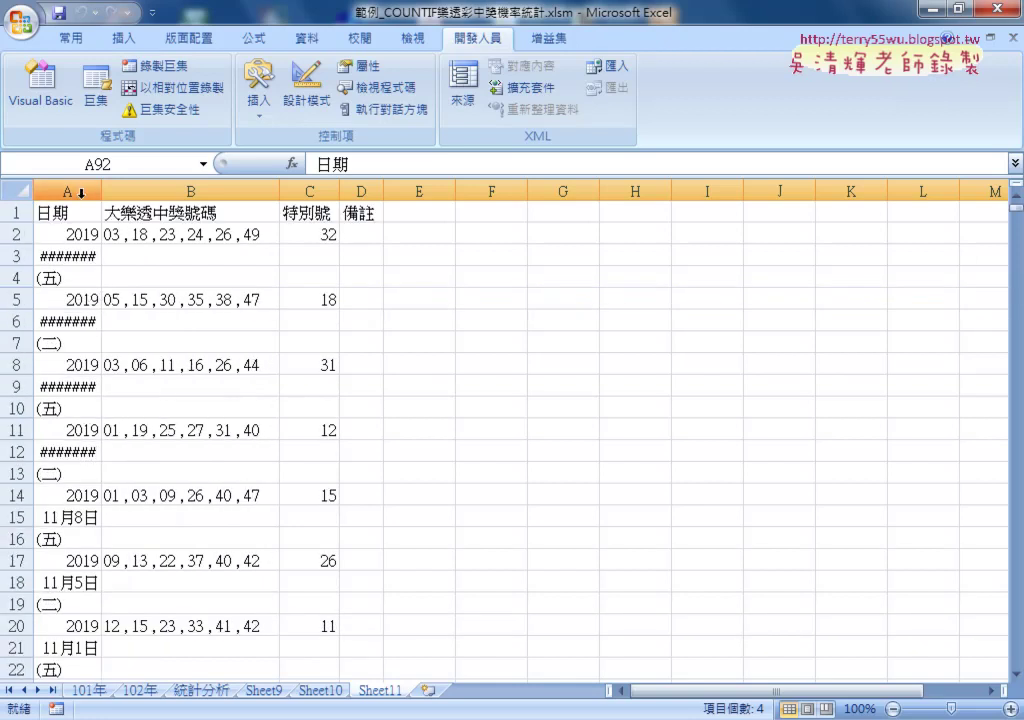
pyautogui.click(16, 212)
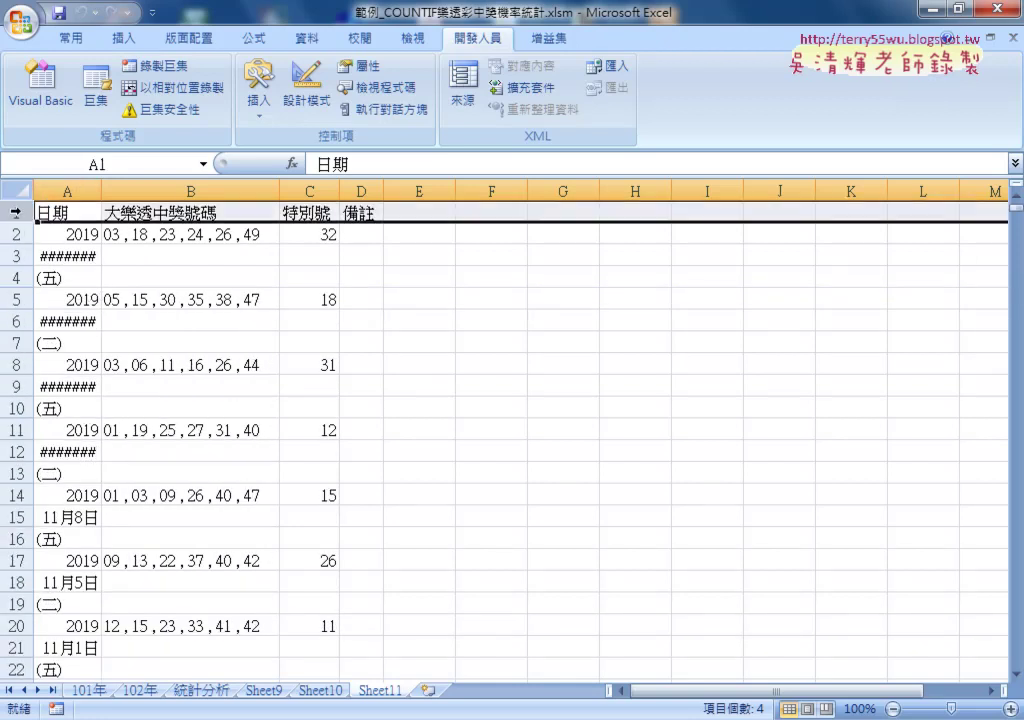
pyautogui.scroll(-8, 133, 366)
pyautogui.scroll(-4, 133, 366)
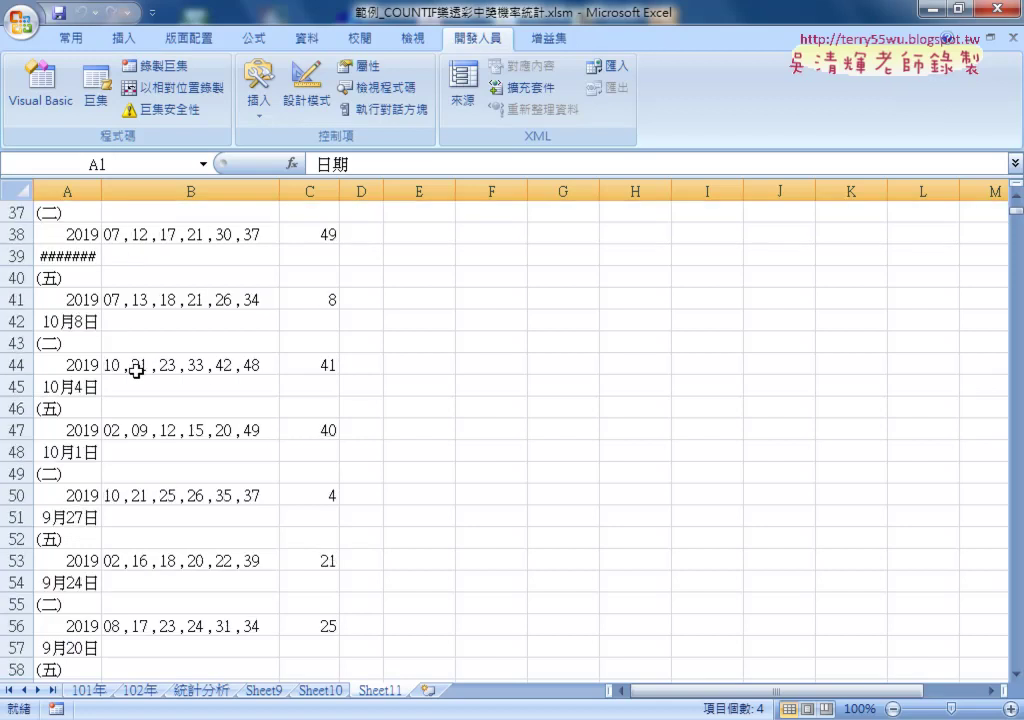
pyautogui.scroll(-12, 135, 370)
pyautogui.scroll(-4, 135, 370)
pyautogui.click(63, 367)
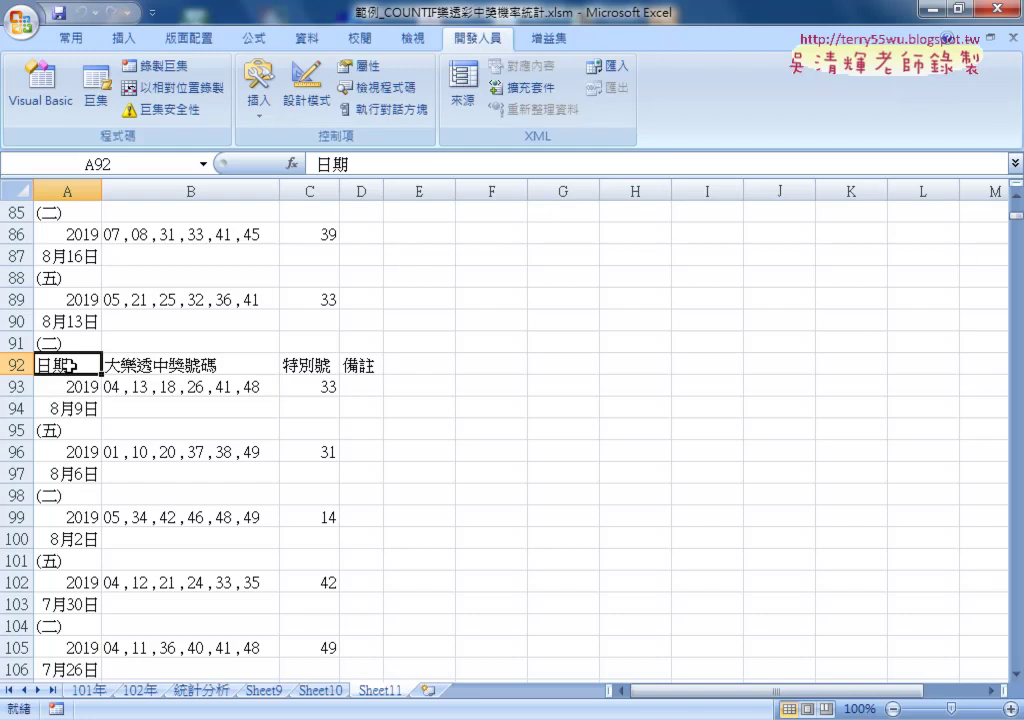
pyautogui.click(64, 188)
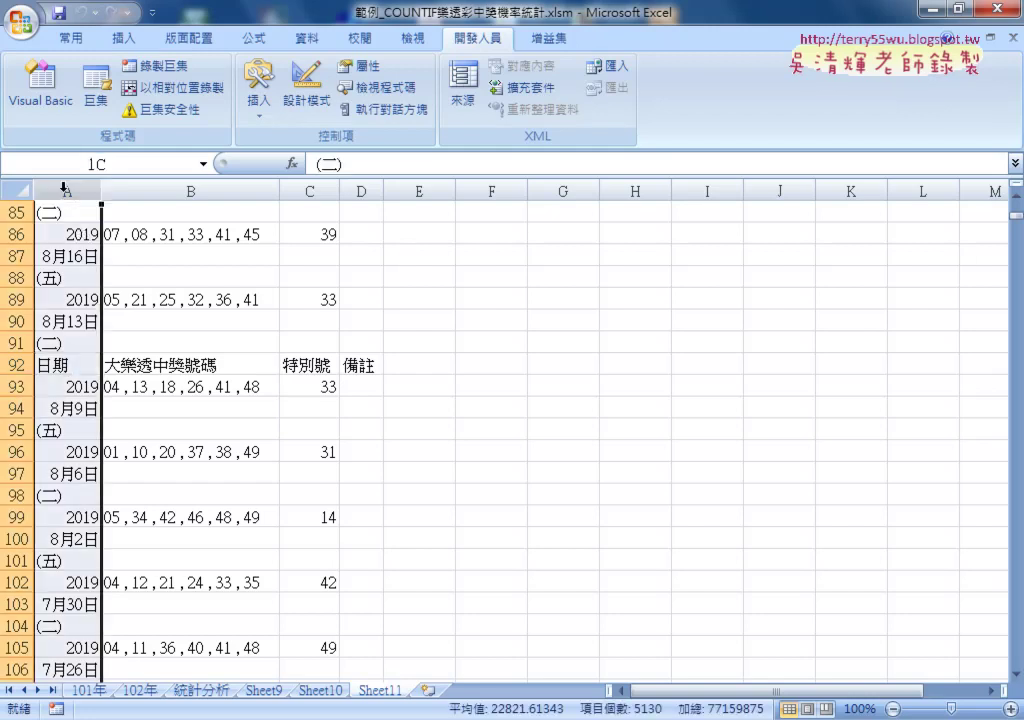
pyautogui.click(70, 364)
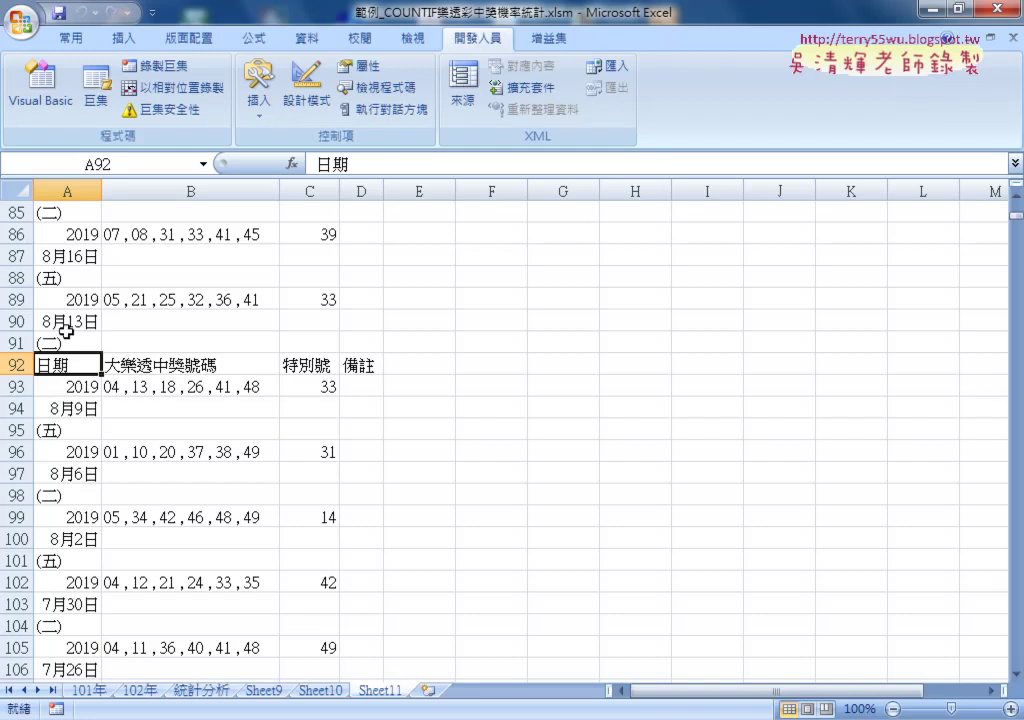
# Open the workbook's macro code and locate the 刪除日期列 procedure
pyautogui.click(40, 85)
pyautogui.scroll(-1, 484, 395)
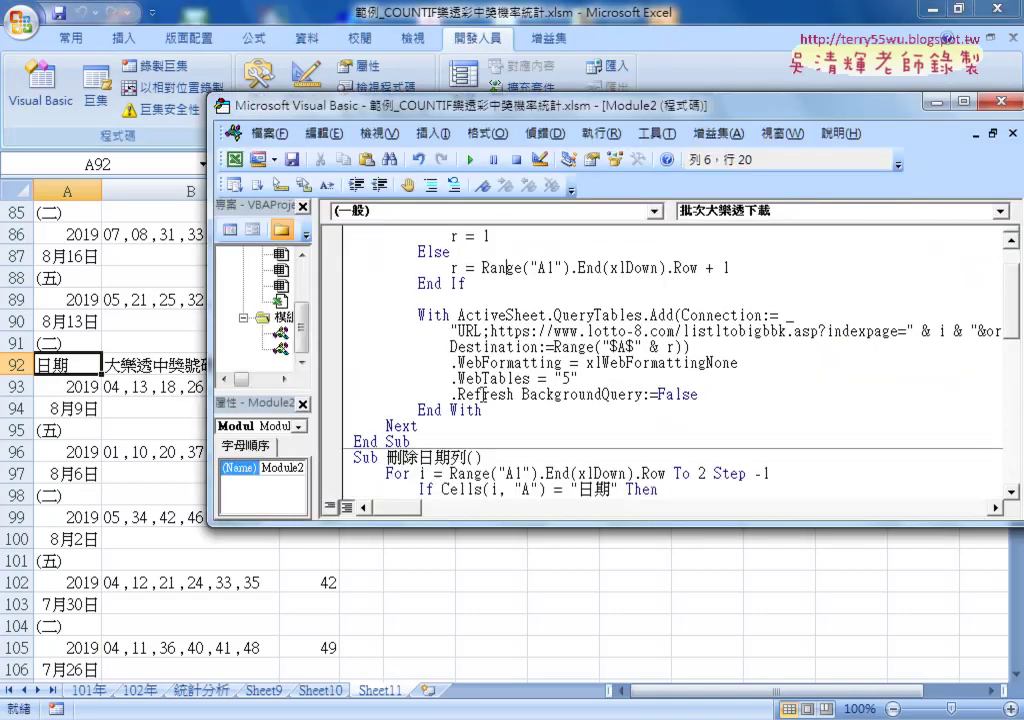
pyautogui.scroll(-2, 484, 395)
pyautogui.click(387, 362)
pyautogui.moveTo(387, 362); pyautogui.dragTo(466, 362)
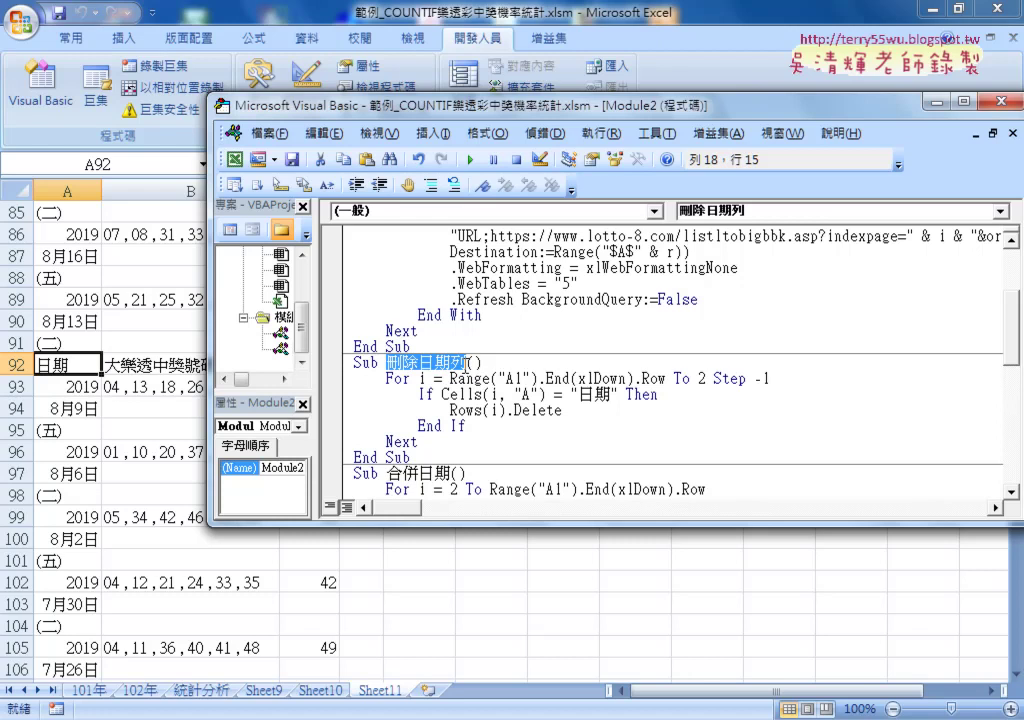
# Review the Step -1 loop and the 日期 check, then set a breakpoint on Rows(i).Delete
pyautogui.moveTo(449, 378); pyautogui.dragTo(665, 381)
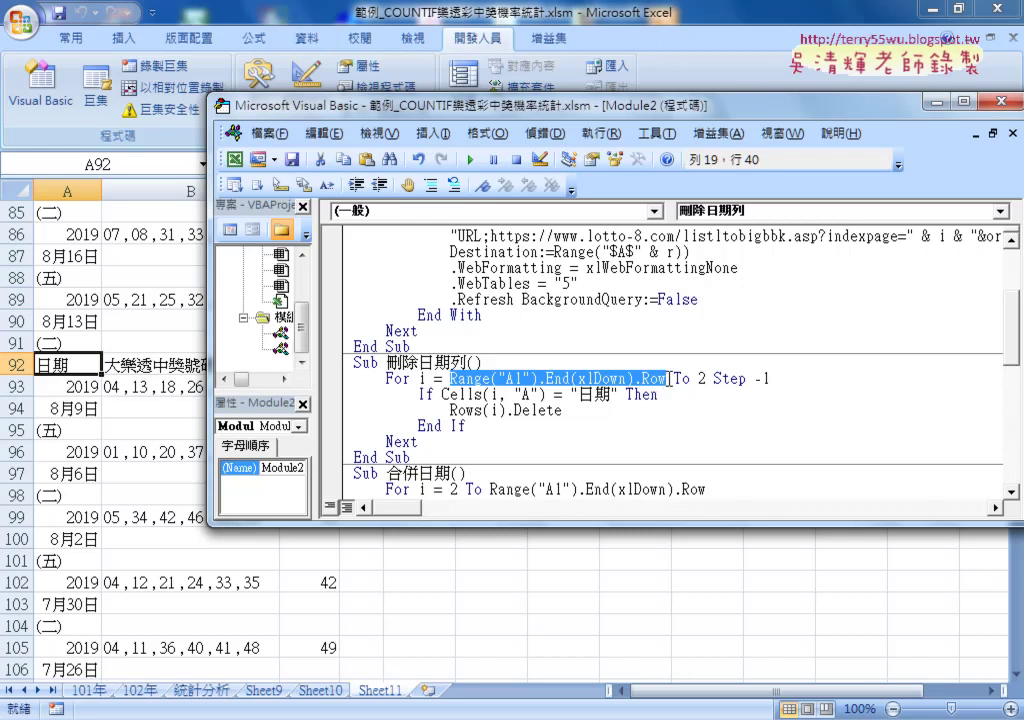
pyautogui.doubleClick(701, 378)
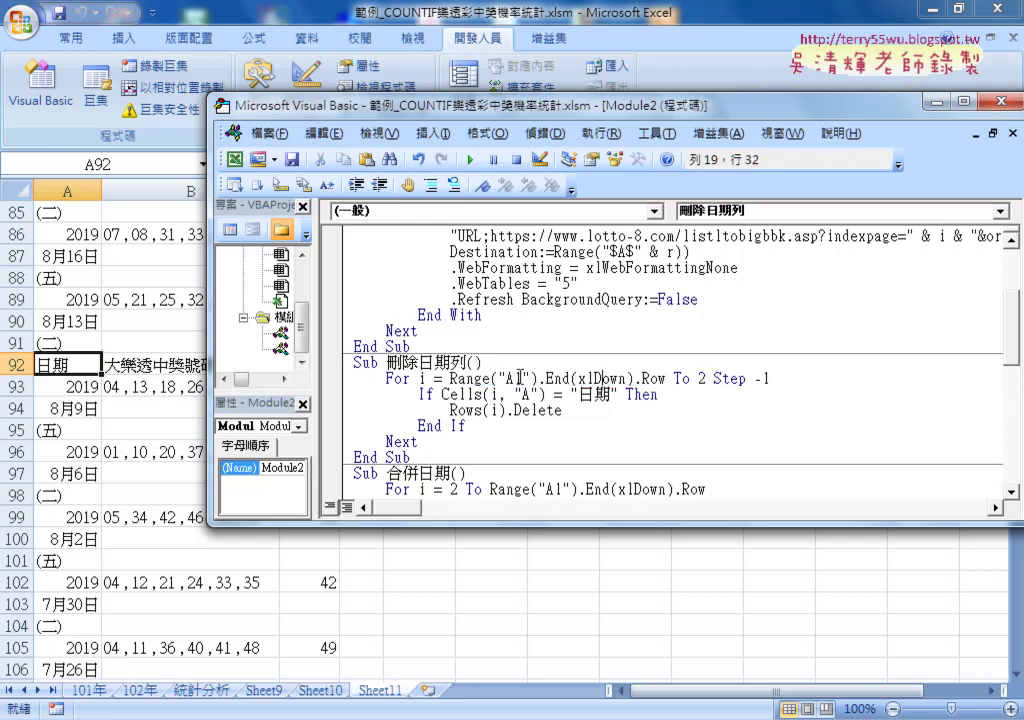
pyautogui.moveTo(445, 378); pyautogui.dragTo(667, 378)
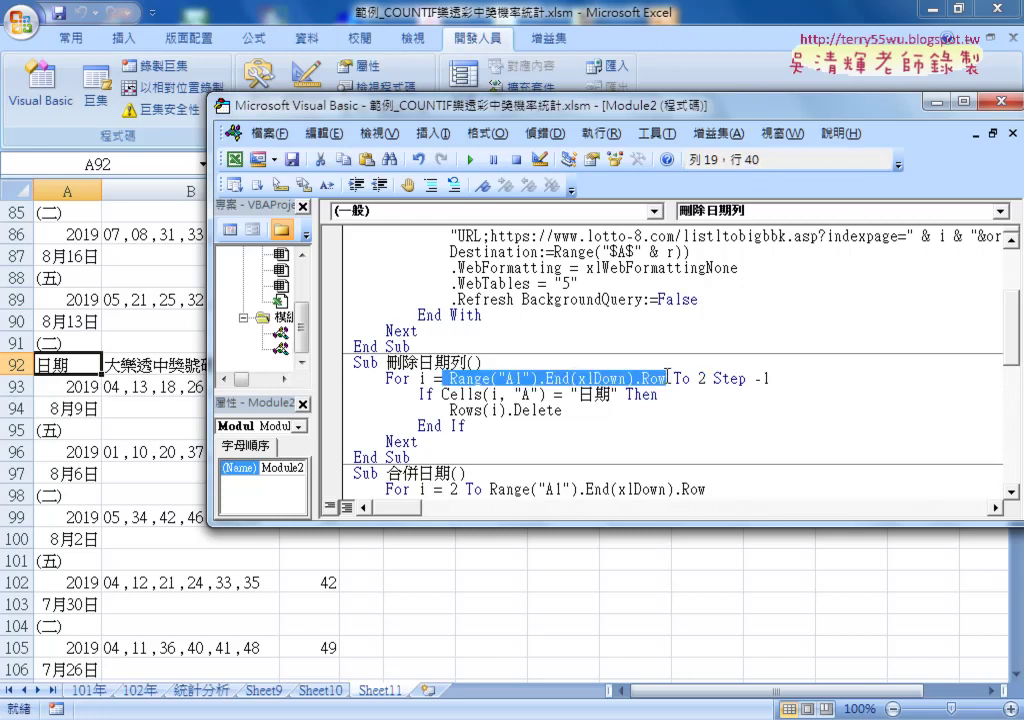
pyautogui.doubleClick(702, 378)
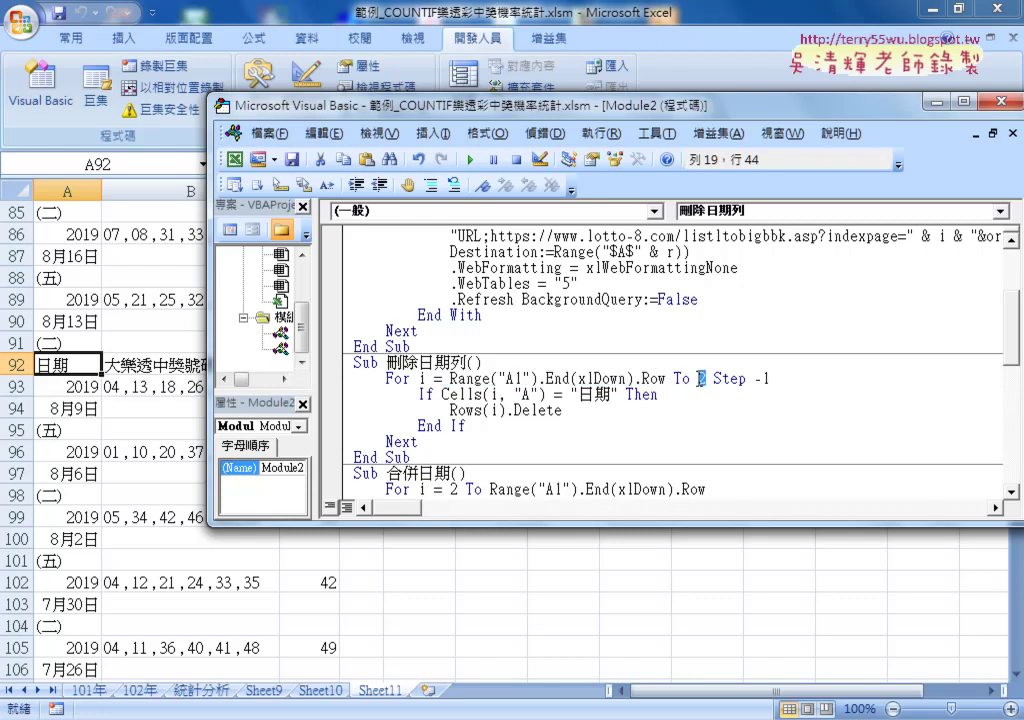
pyautogui.moveTo(714, 378); pyautogui.dragTo(770, 378)
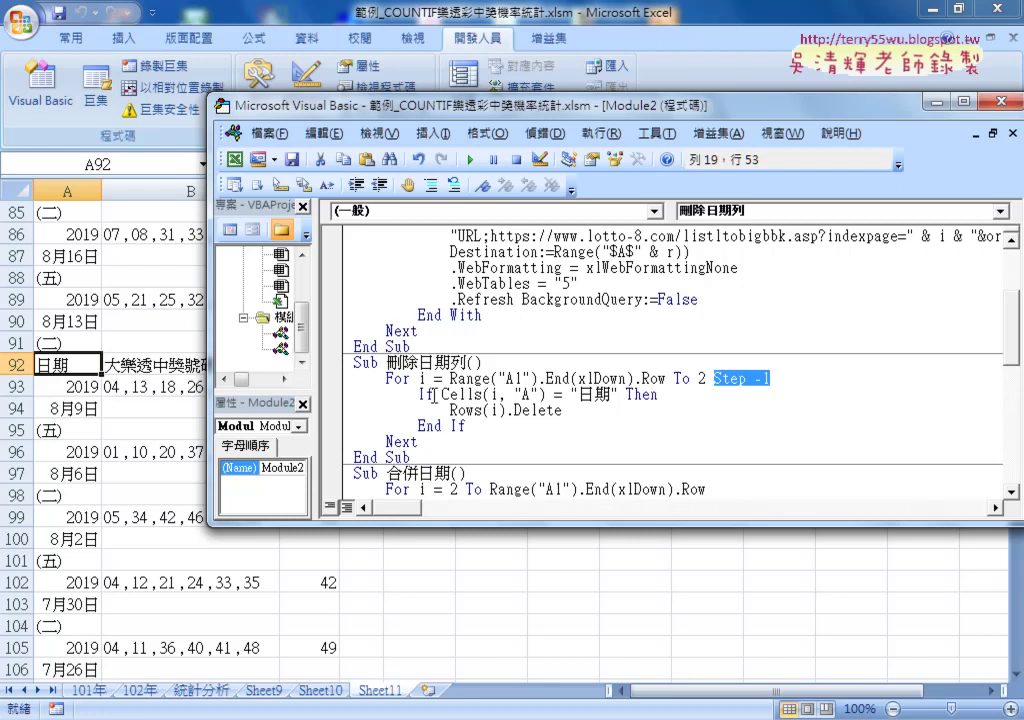
pyautogui.moveTo(419, 394); pyautogui.dragTo(434, 394)
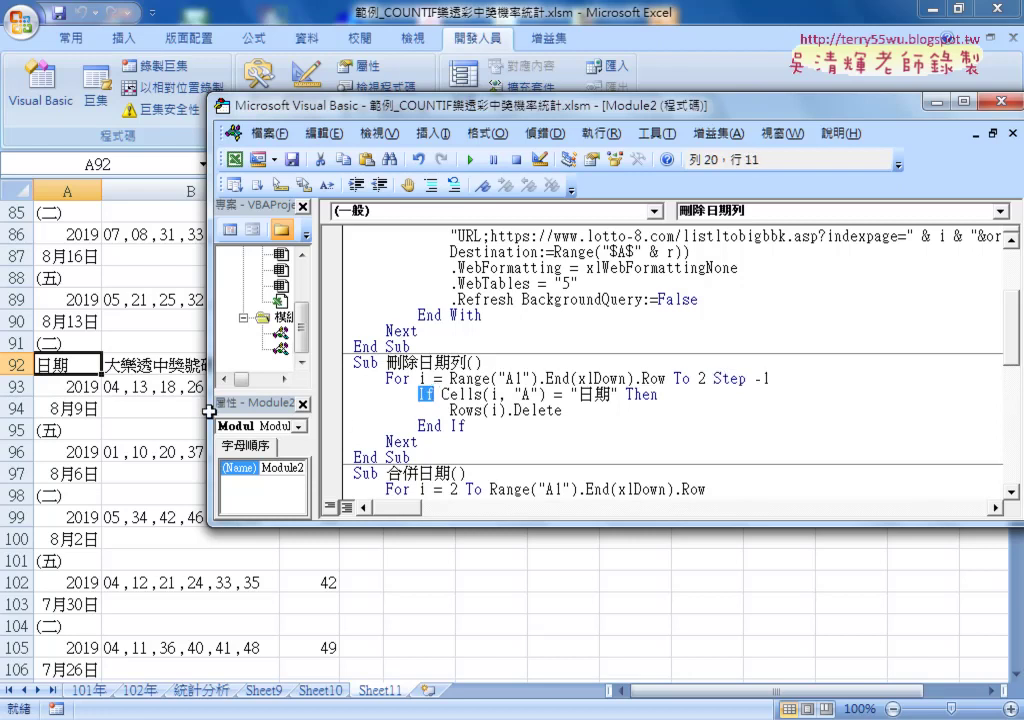
pyautogui.moveTo(442, 394); pyautogui.dragTo(617, 394)
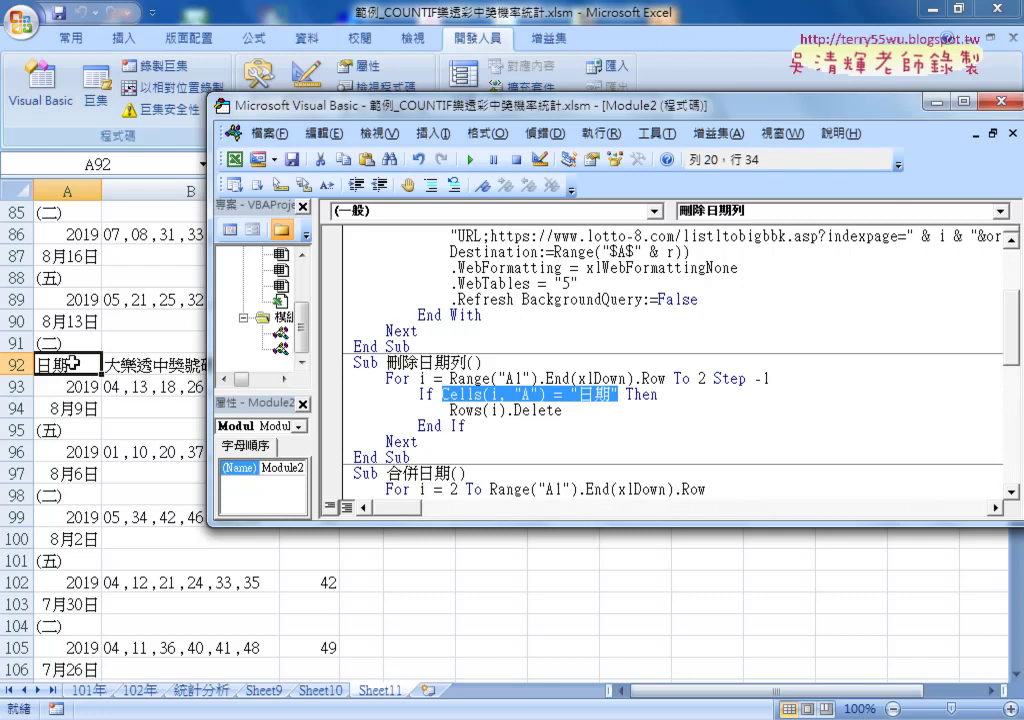
pyautogui.moveTo(450, 410); pyautogui.dragTo(566, 410)
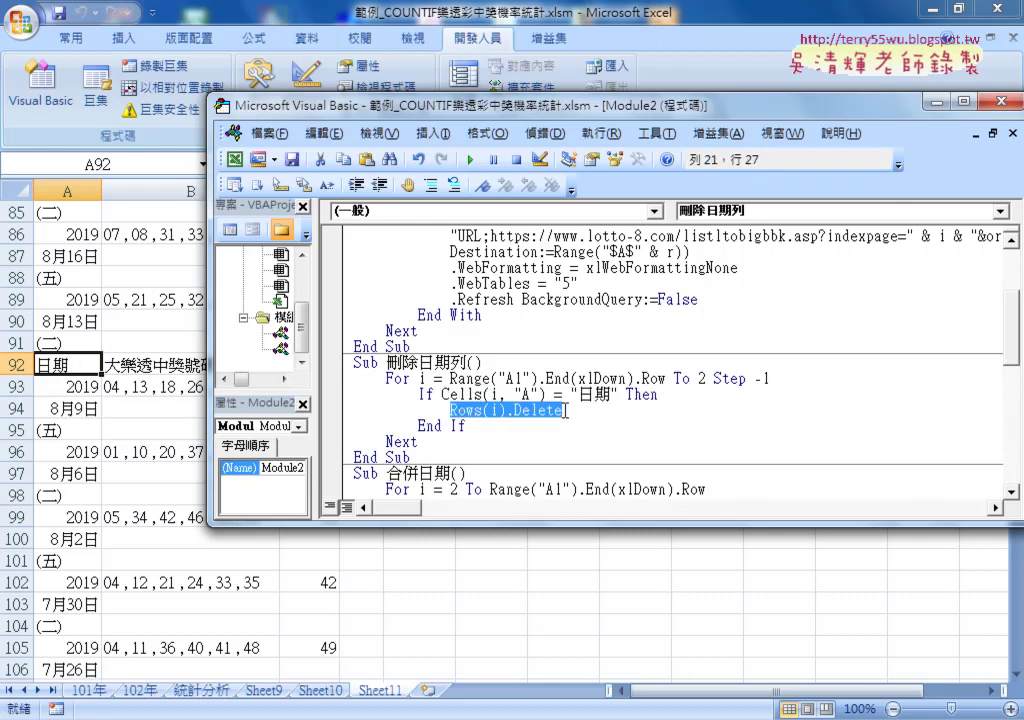
pyautogui.click(331, 409)
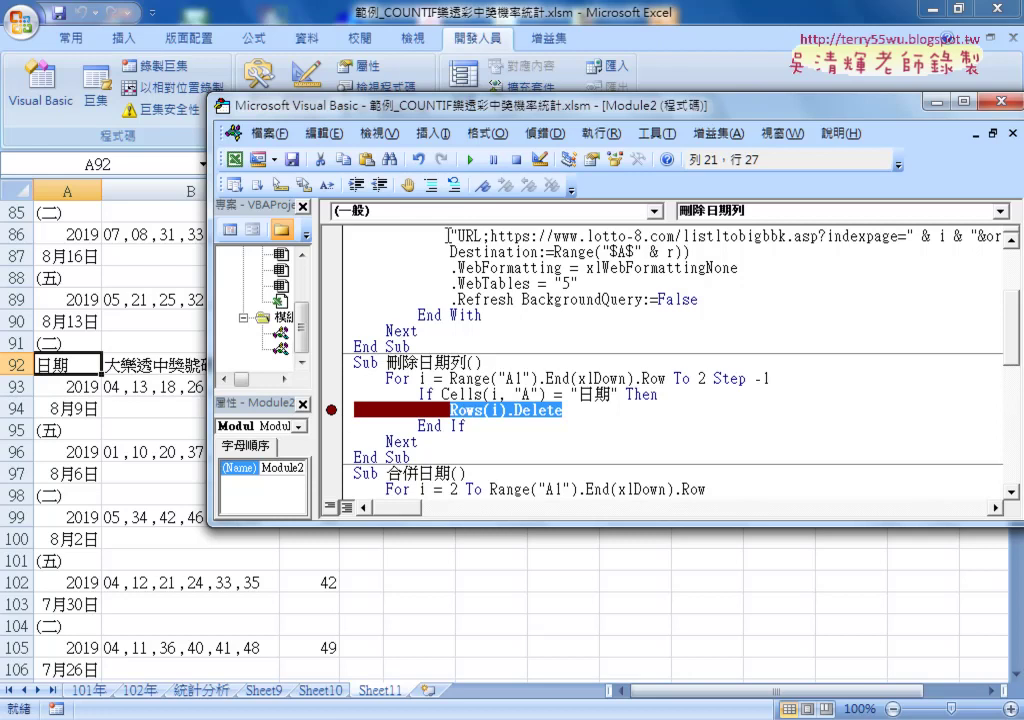
# Run 刪除日期列 until it halts at the Rows(i).Delete breakpoint with i = 5097
pyautogui.click(470, 160)
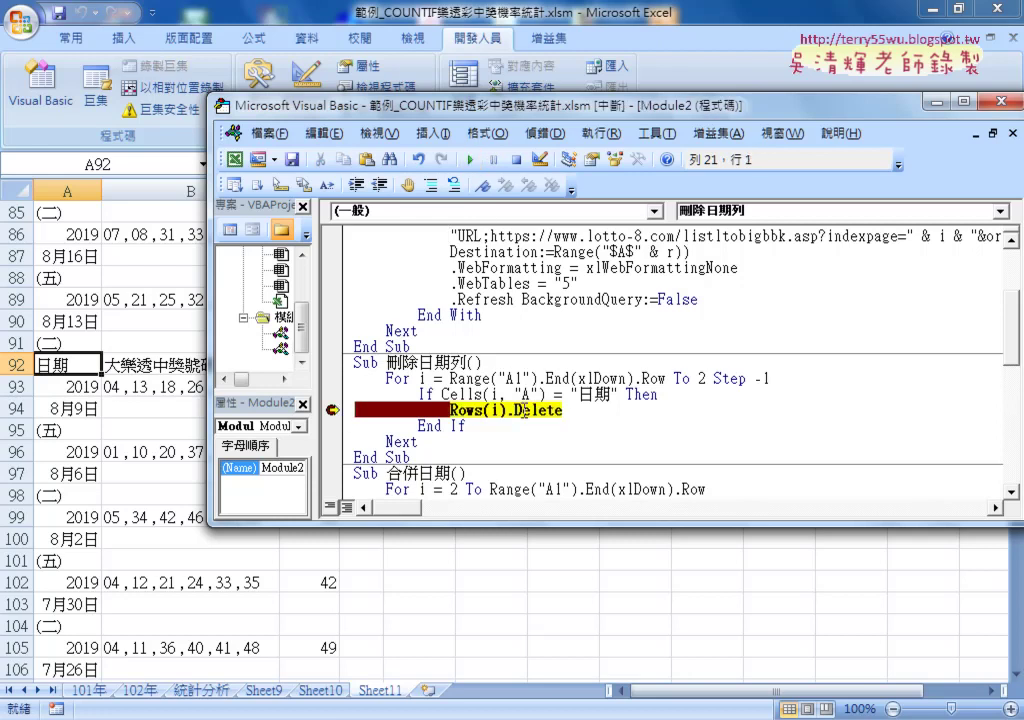
pyautogui.moveTo(495, 410)
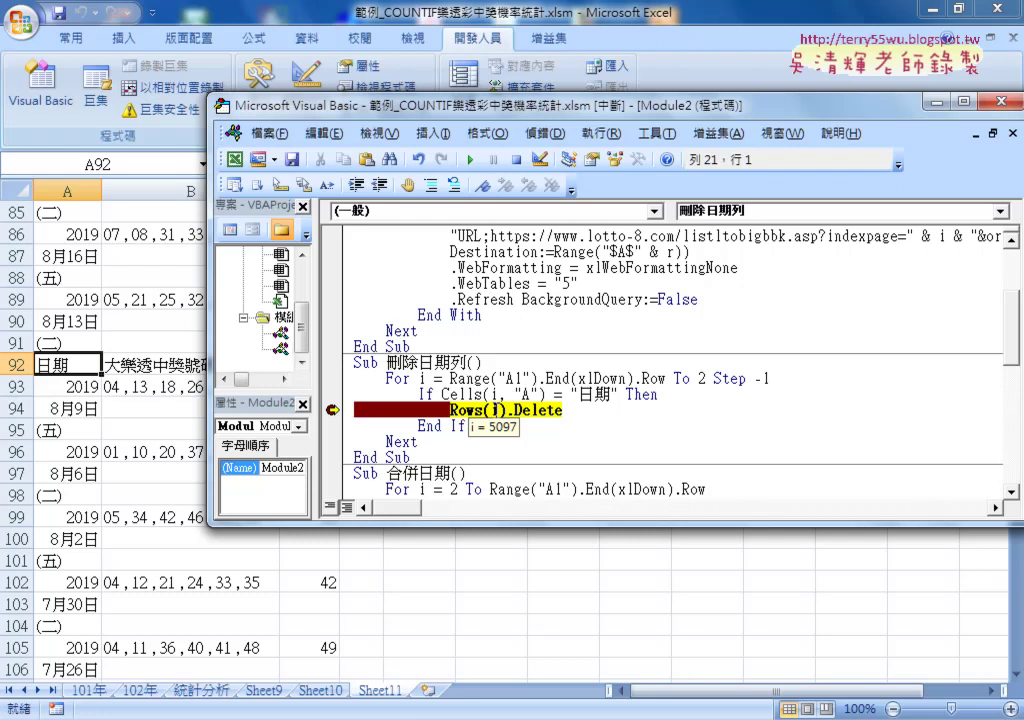
# Confirm on Sheet11 that cell A5097 holds a repeated 日期 header, then return to the paused code
pyautogui.hotkey('alt', 'F11')
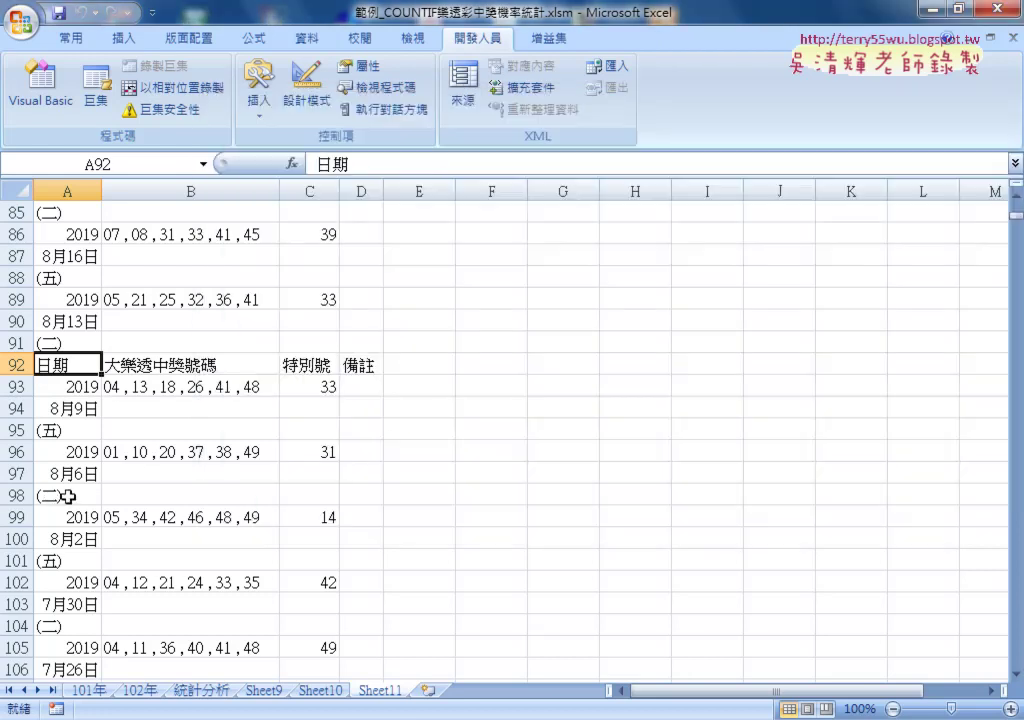
pyautogui.click(67, 496)
pyautogui.hotkey('ctrl', 'Down')
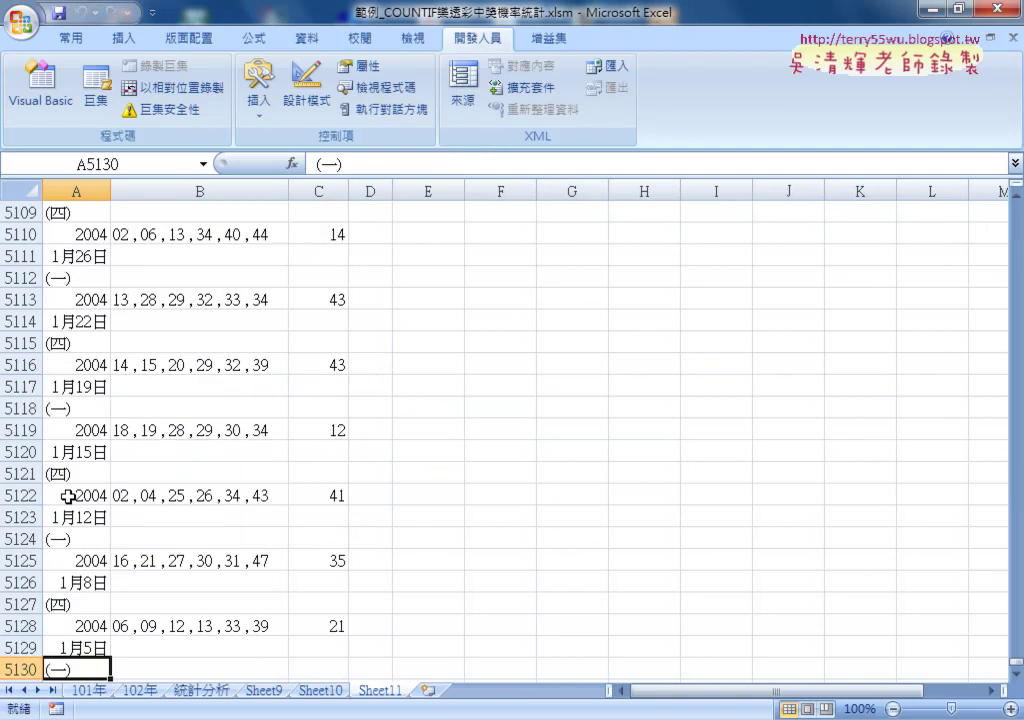
pyautogui.scroll(4, 70, 494)
pyautogui.scroll(3, 70, 494)
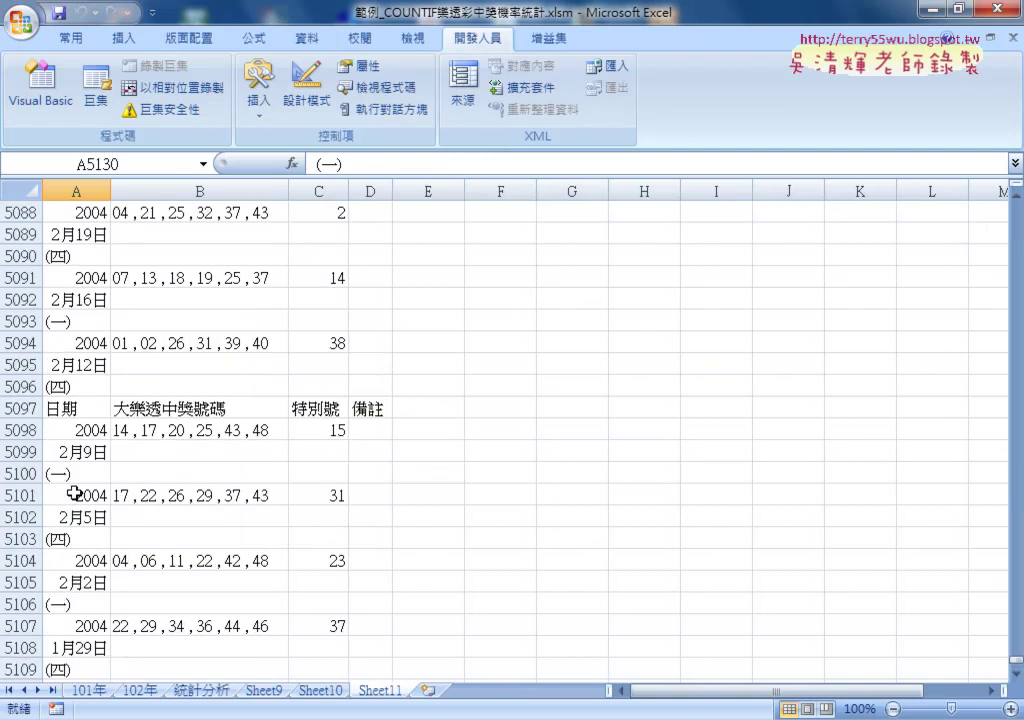
pyautogui.click(70, 408)
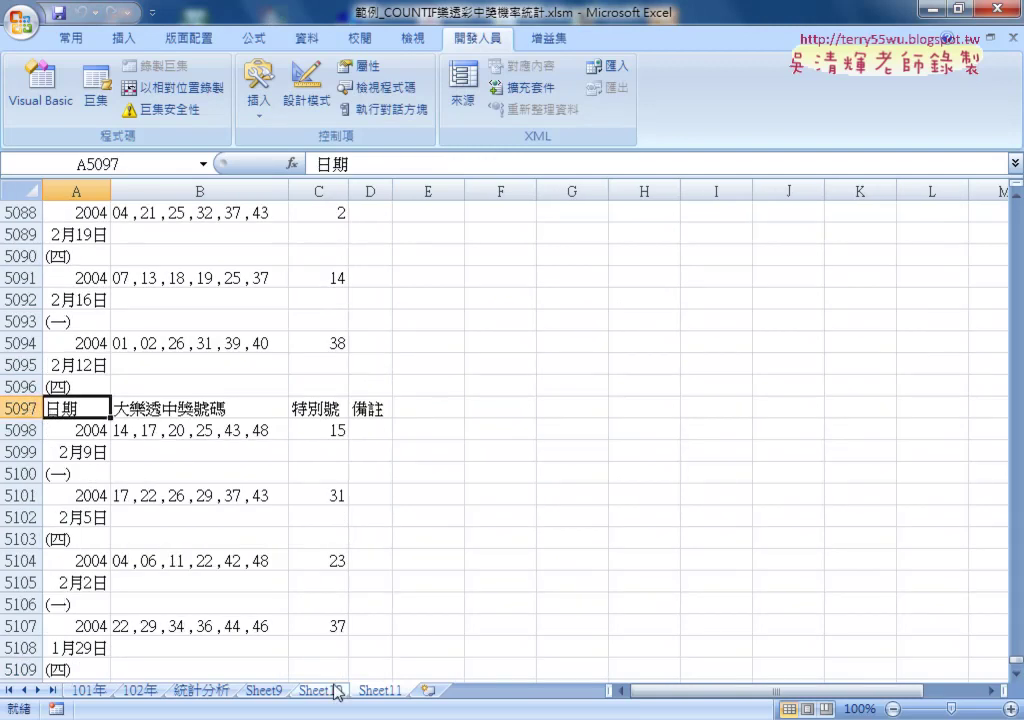
pyautogui.click(457, 660)
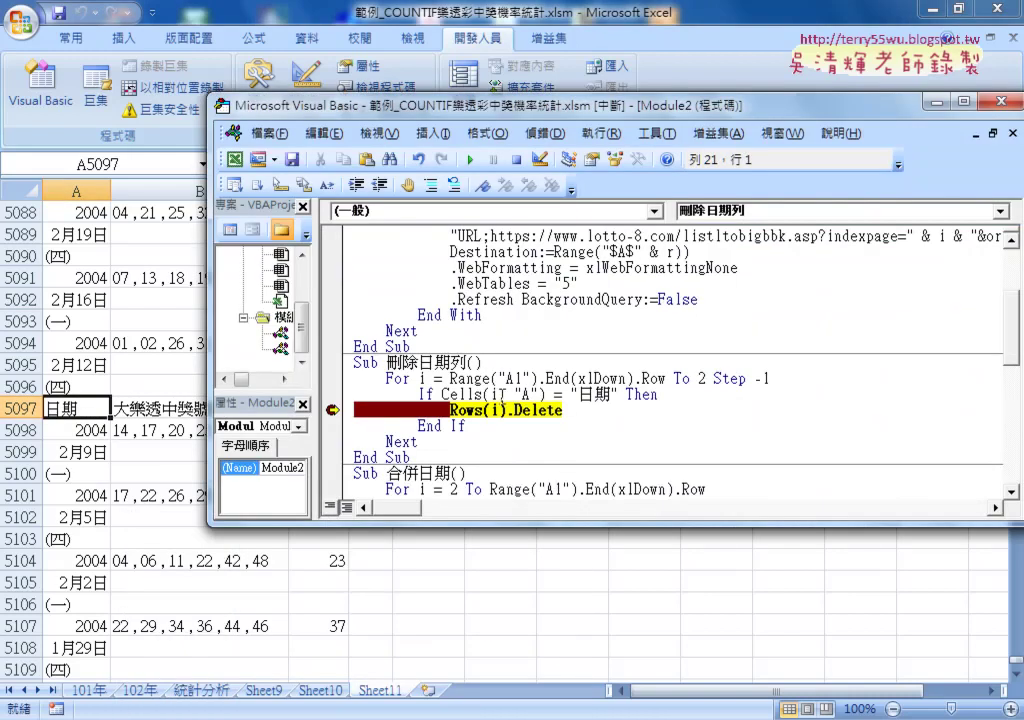
# Step through Rows(i).Delete with F8 to remove the 日期 header in row 5097
pyautogui.moveTo(443, 395); pyautogui.dragTo(618, 395)
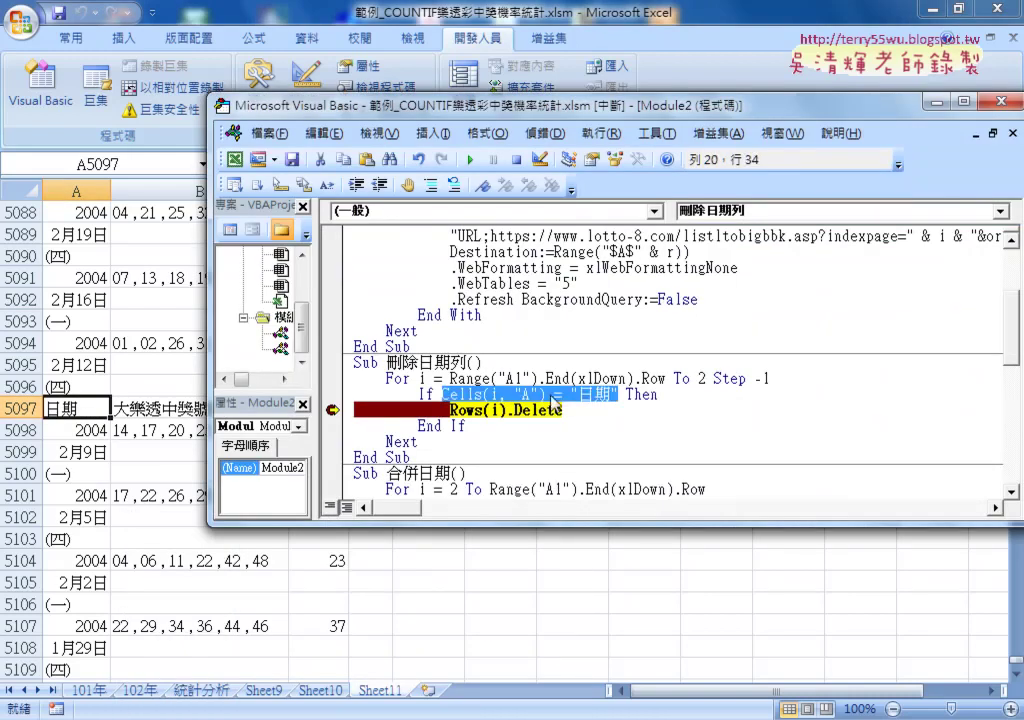
pyautogui.moveTo(496, 412)
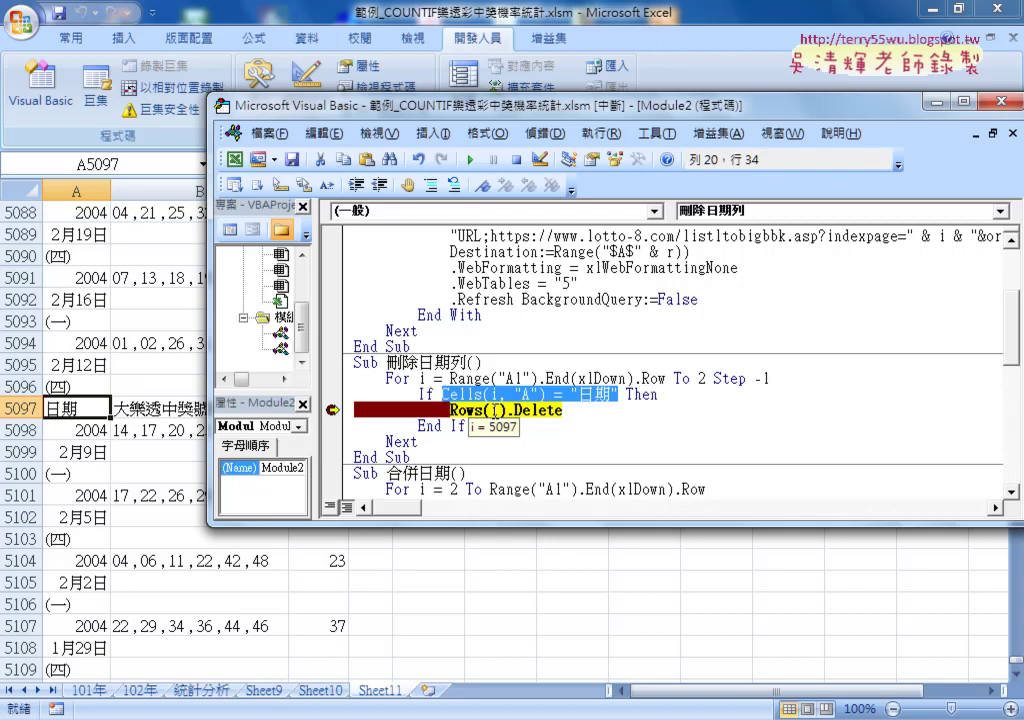
pyautogui.click(545, 412)
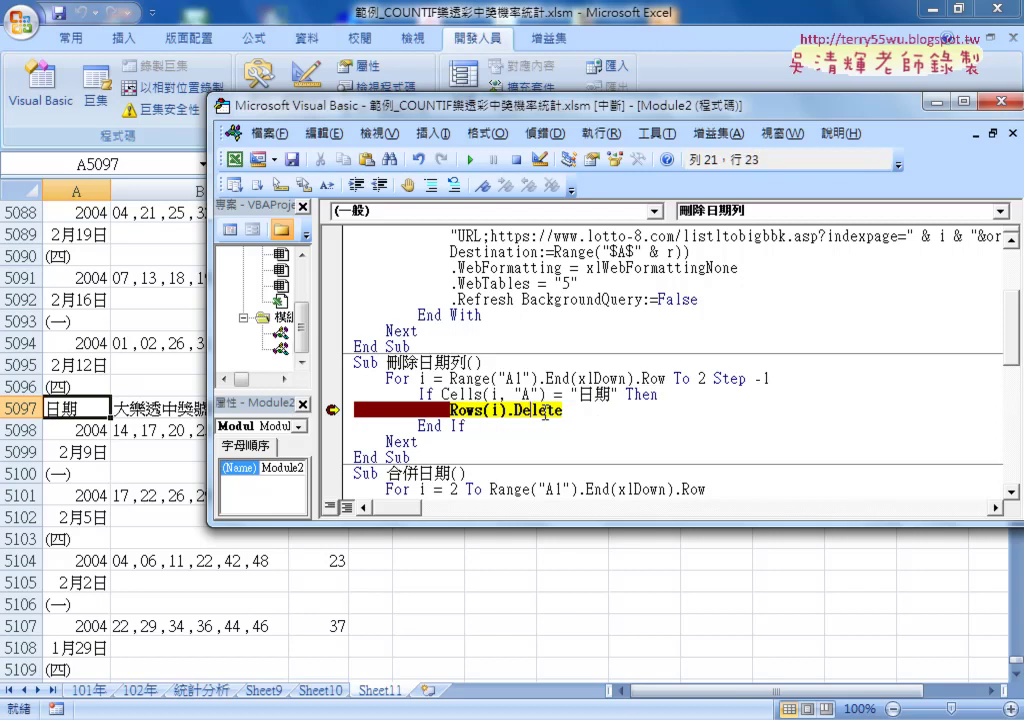
pyautogui.press('F8')
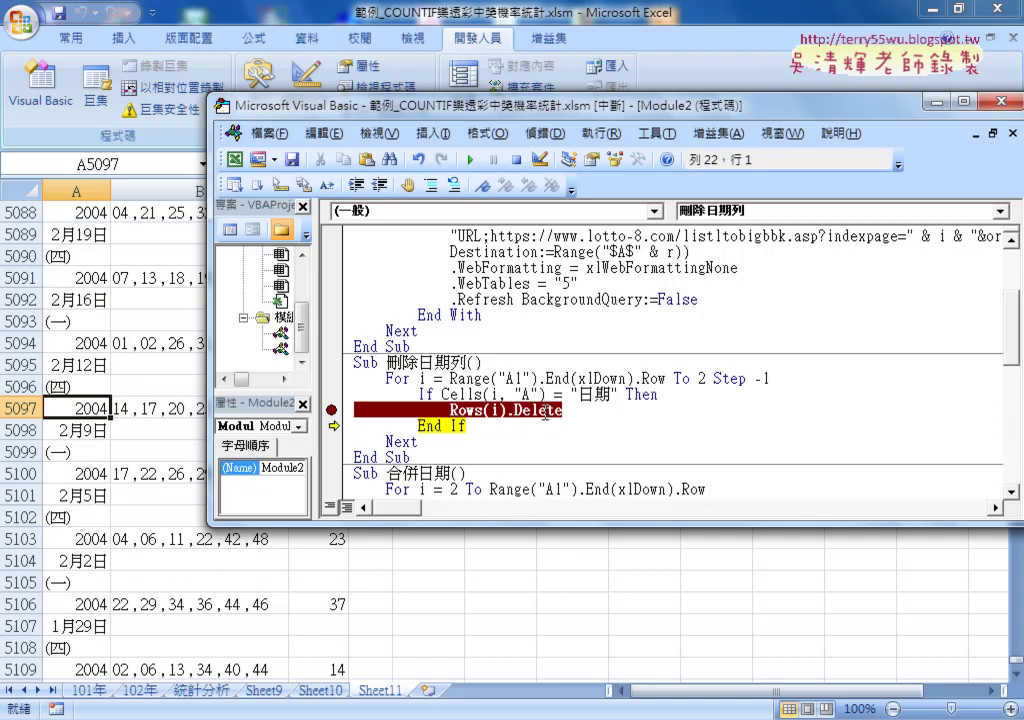
# Continue the macro to the next breakpoint at i = 5006 and go back to the worksheet
pyautogui.click(470, 159)
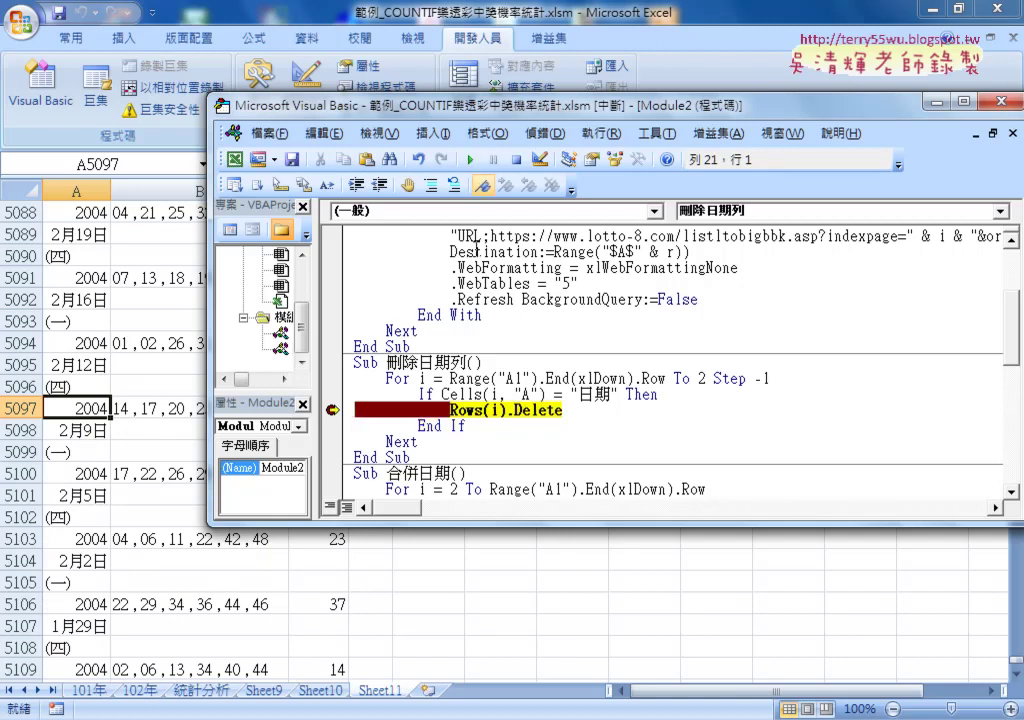
pyautogui.moveTo(493, 414)
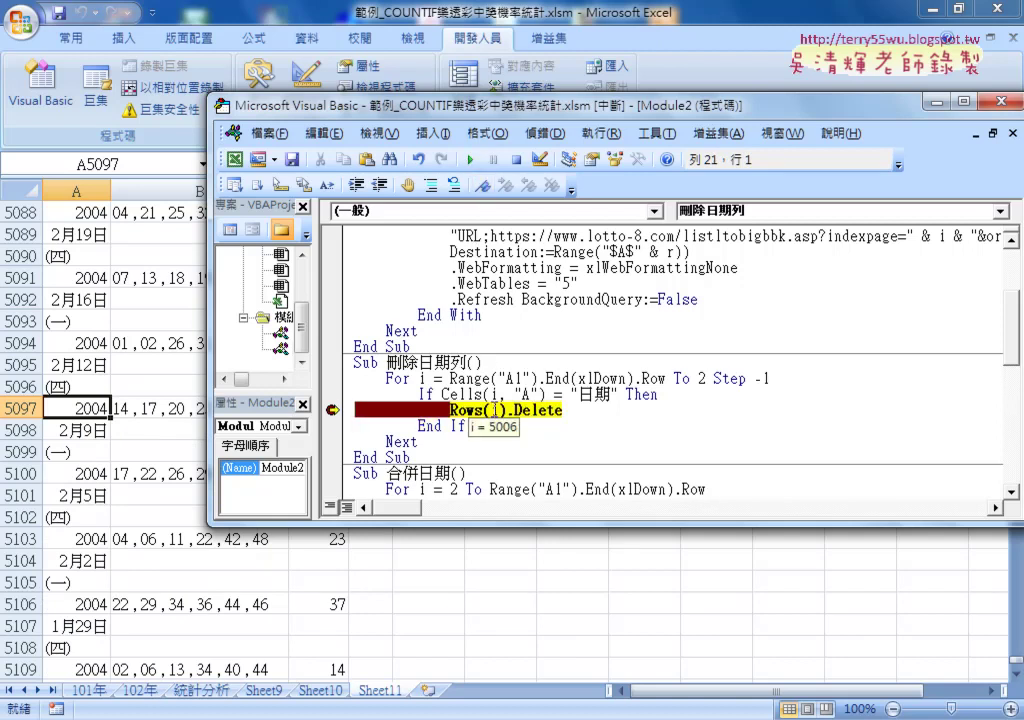
pyautogui.click(75, 360)
pyautogui.scroll(4, 75, 358)
# Select cell A5006 to confirm it holds another repeated 日期 header
pyautogui.scroll(2, 75, 358)
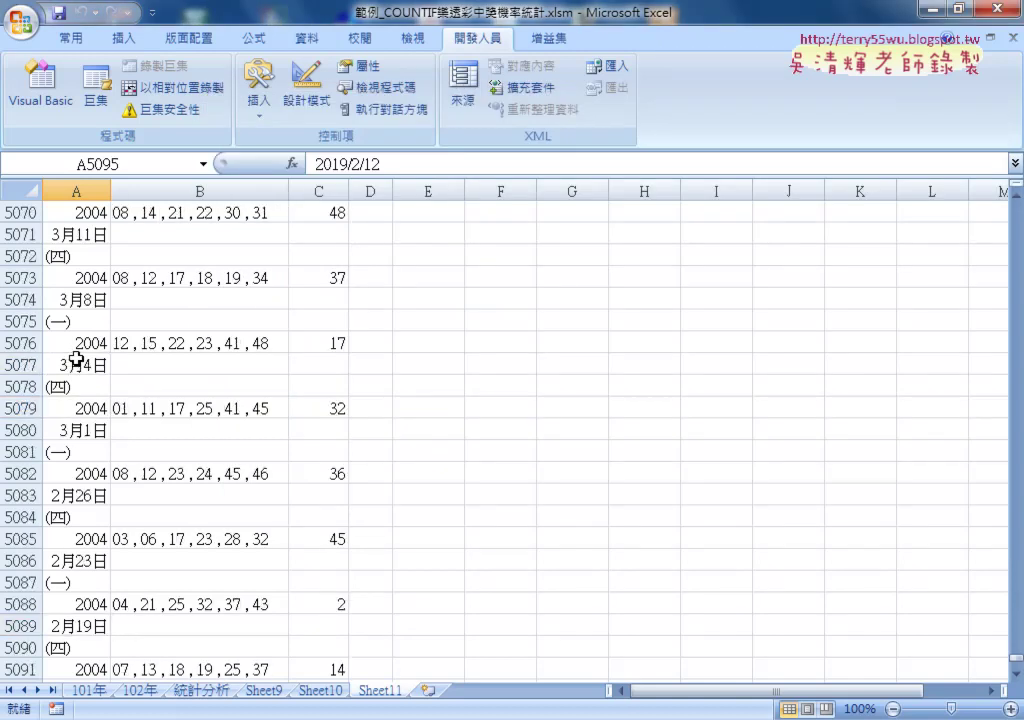
pyautogui.scroll(4, 75, 358)
pyautogui.scroll(3, 75, 358)
pyautogui.scroll(3, 75, 358)
pyautogui.scroll(2, 75, 358)
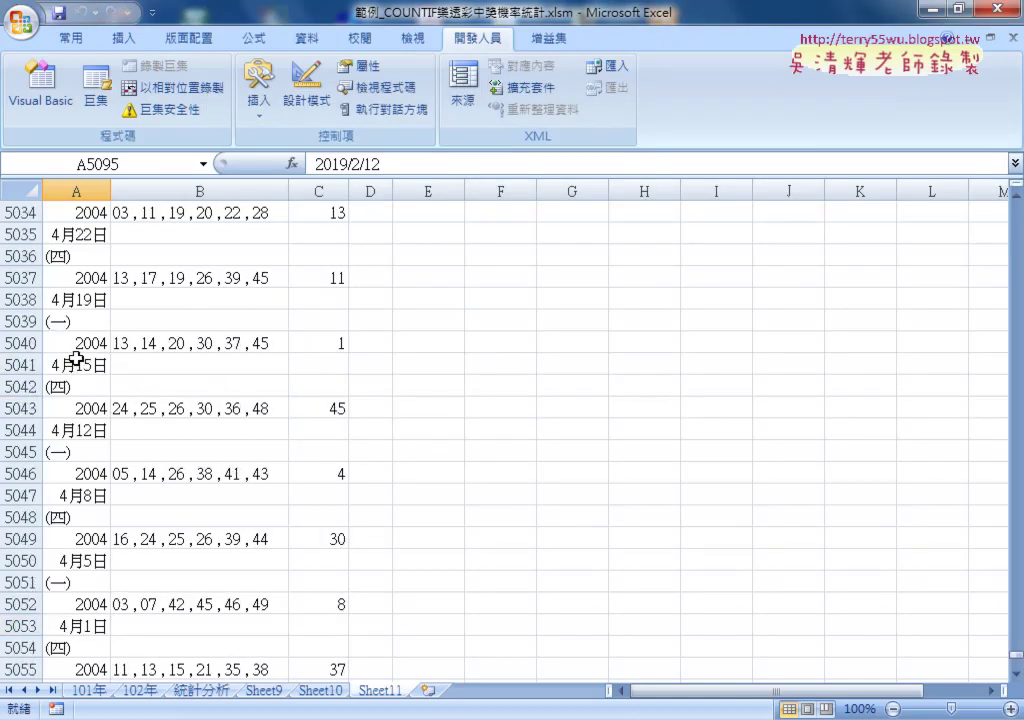
pyautogui.scroll(4, 75, 358)
pyautogui.scroll(3, 75, 358)
pyautogui.scroll(3, 76, 358)
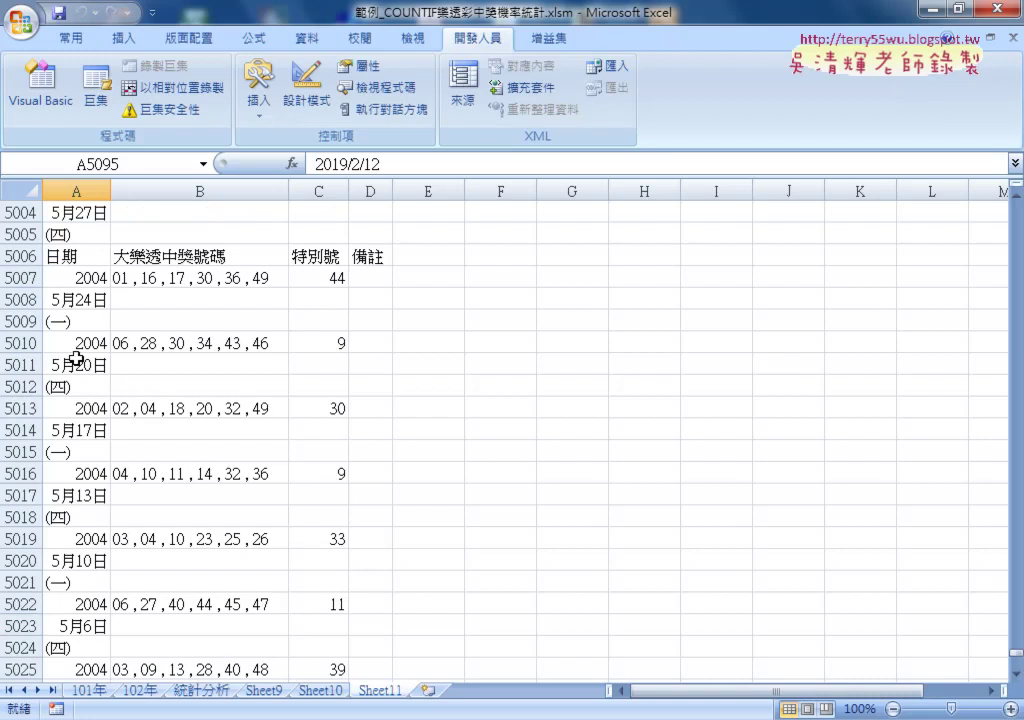
pyautogui.click(22, 257)
pyautogui.click(85, 257)
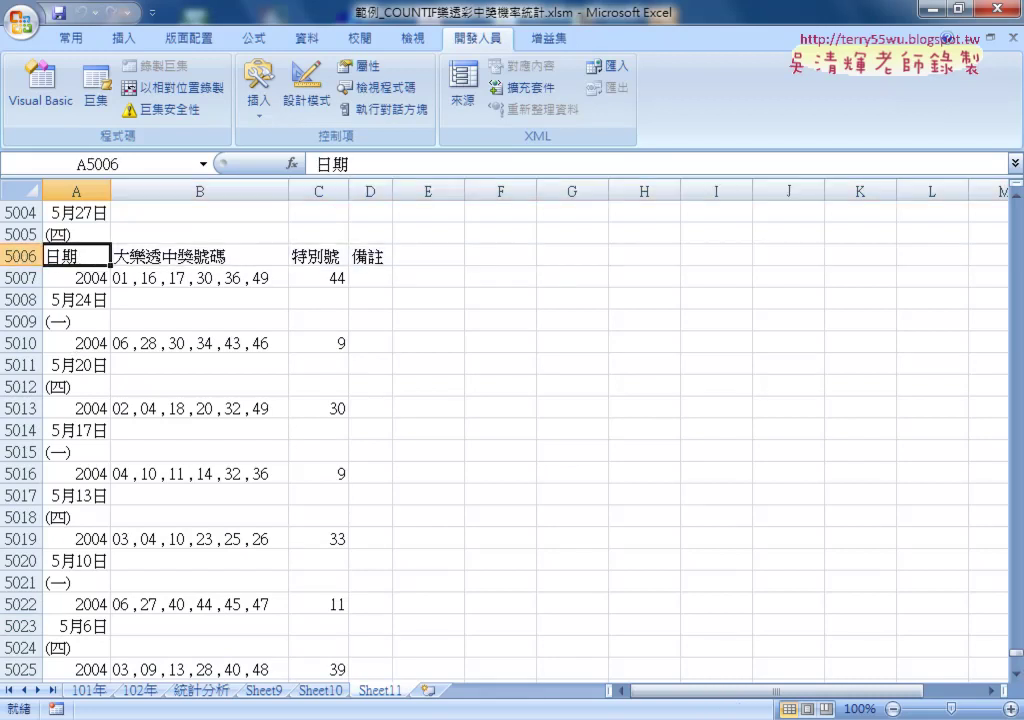
# Return to the paused macro and clear the breakpoint on the Rows(i).Delete line
pyautogui.moveTo(370, 690)
pyautogui.click(439, 639)
pyautogui.click(508, 428)
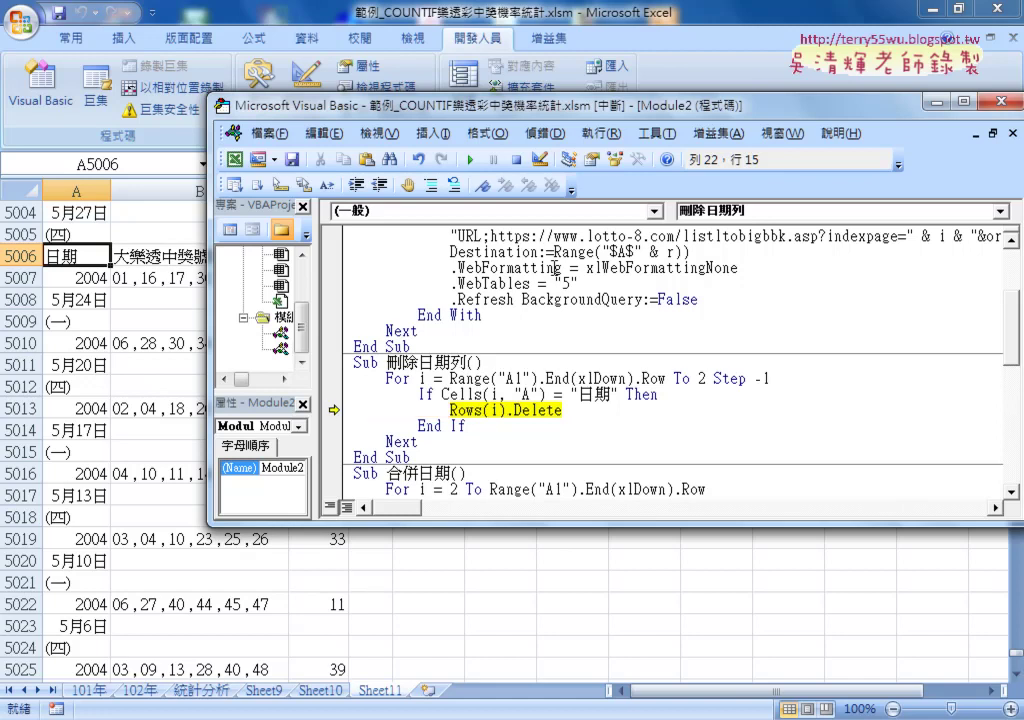
# Continue the 刪除日期列 macro to completion so row 5006 now holds 2004 draw data
pyautogui.click(469, 159)
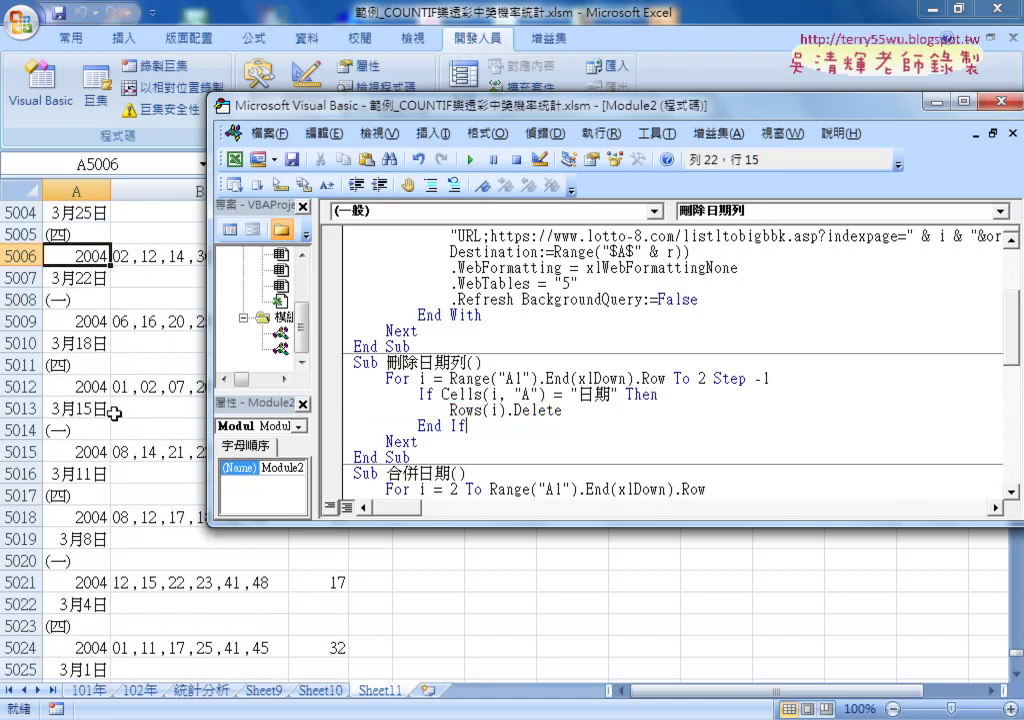